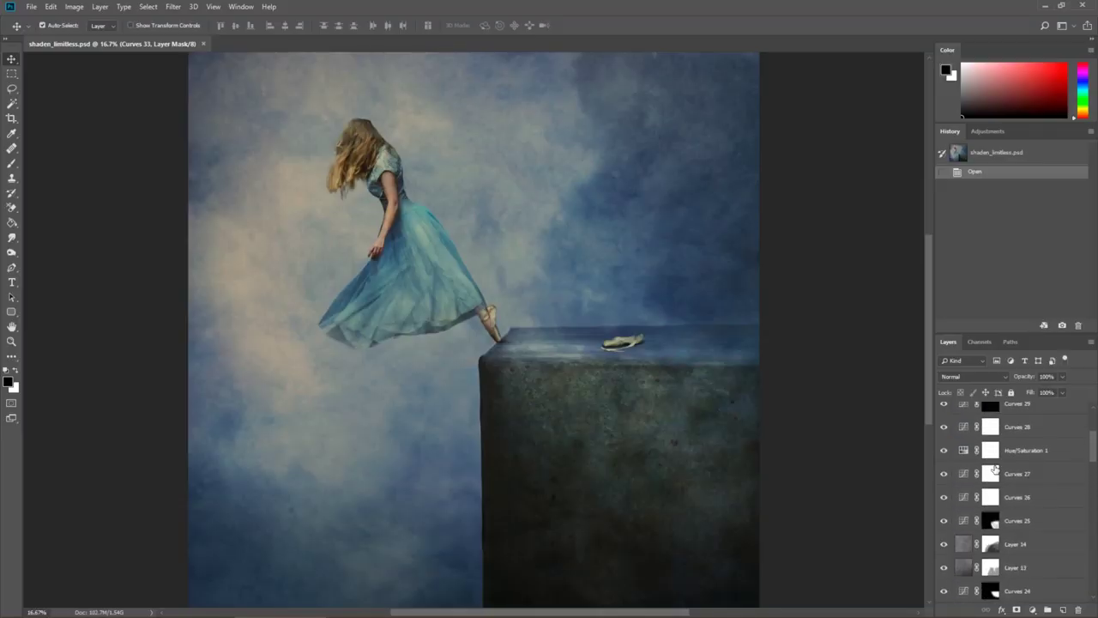
# Scroll the Layers panel down to the Background layer at the bottom.
pyautogui.scroll(-10, 995, 467)
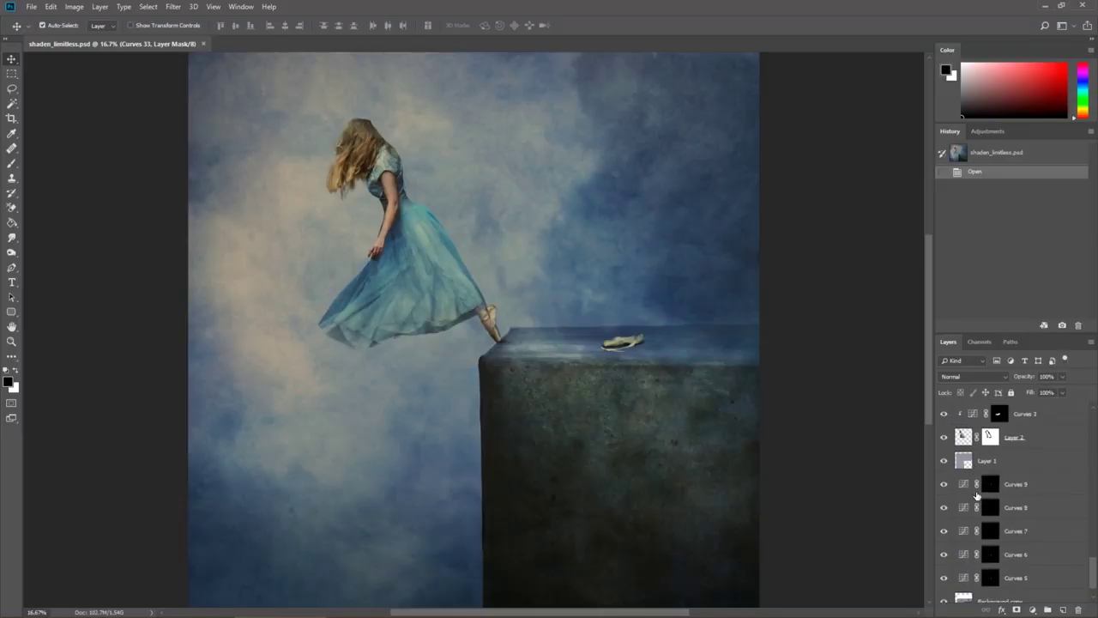
pyautogui.scroll(-2, 976, 495)
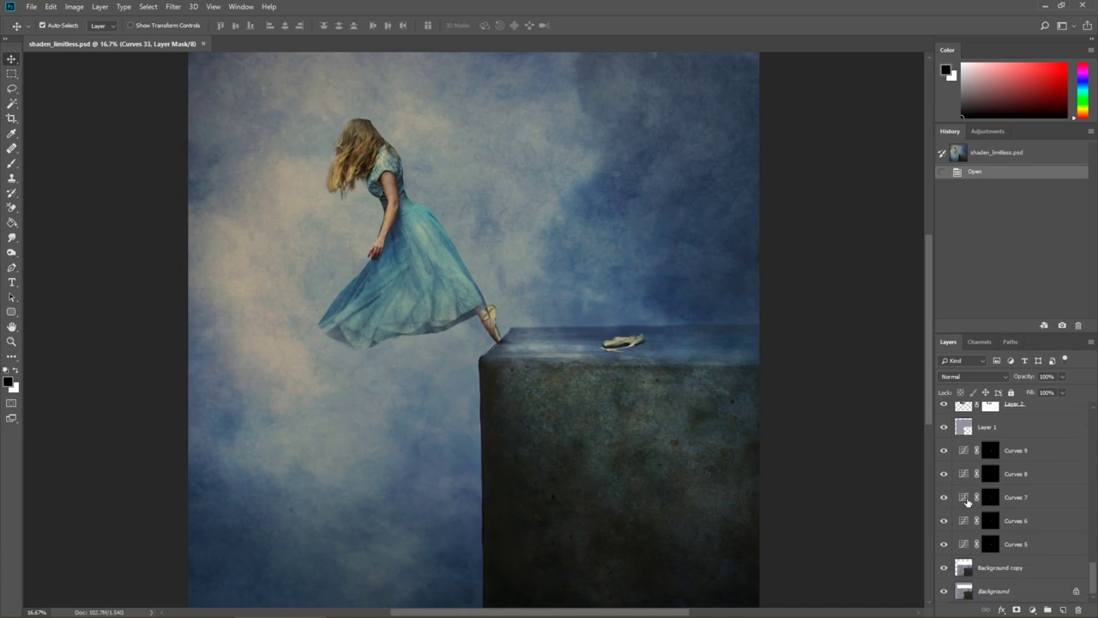
# Isolate the original Background photo, then compare and keep the retouched Background copy visible.
pyautogui.keyDown('alt'); pyautogui.click(945, 591); pyautogui.keyUp('alt')
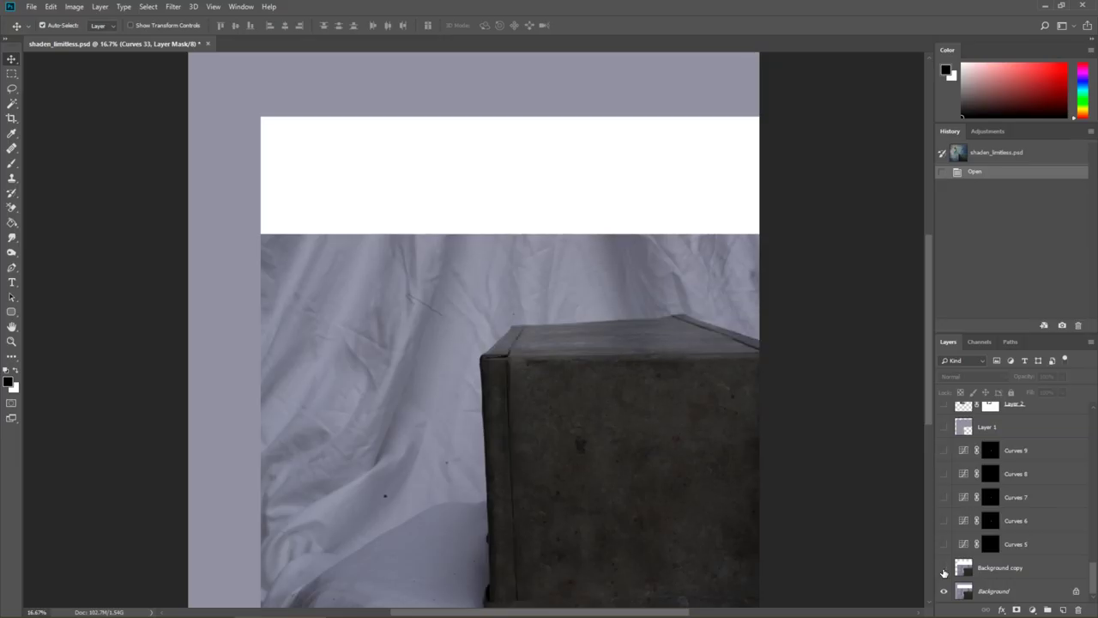
pyautogui.click(943, 569)
pyautogui.click(943, 569)
pyautogui.click(943, 569)
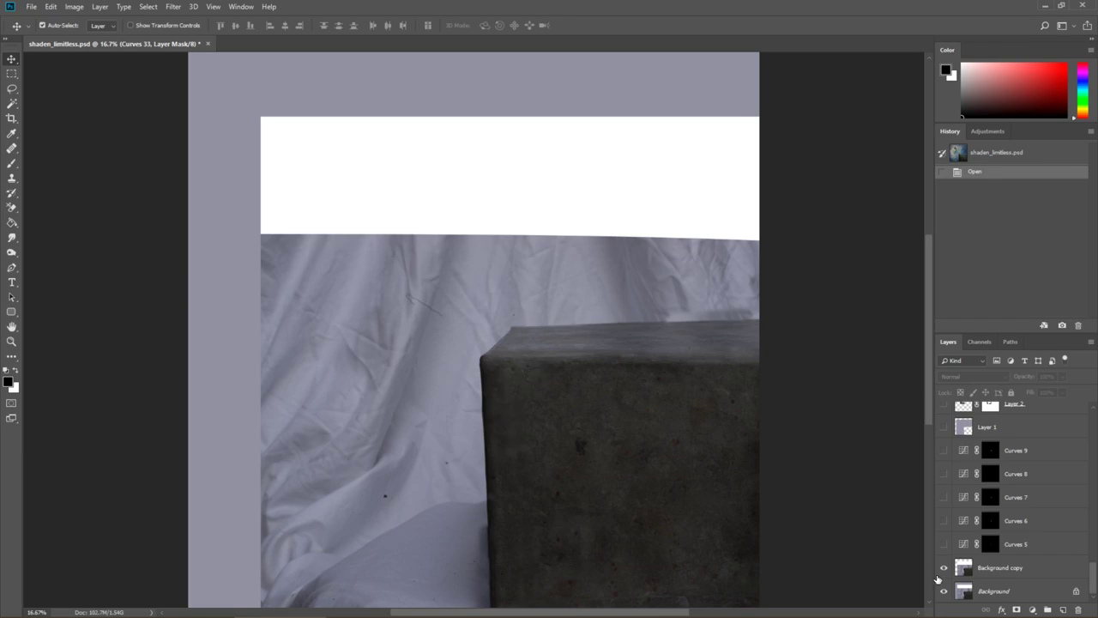
pyautogui.click(943, 569)
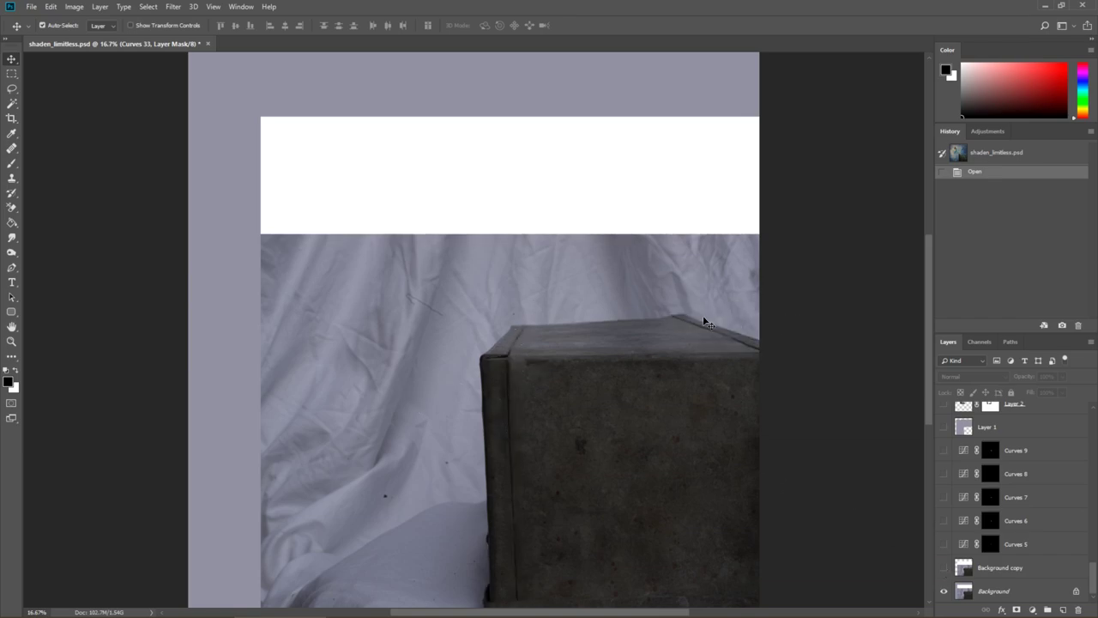
pyautogui.click(944, 570)
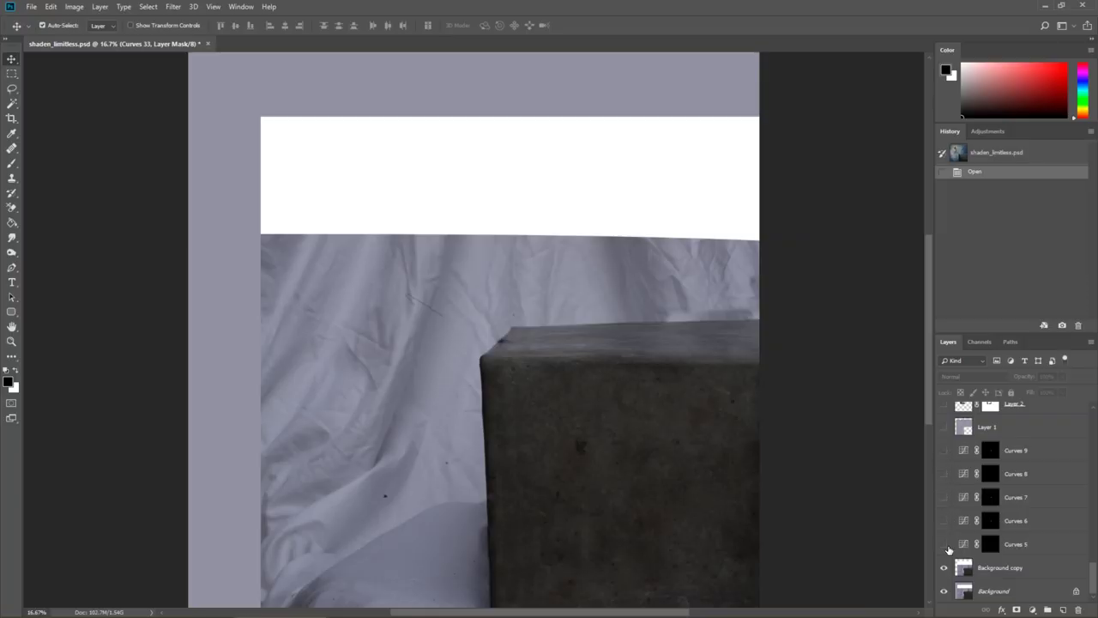
# Turn on Curves 5–7, the purple Layer 1 backdrop, and the Layer 2 ballerina.
pyautogui.moveTo(944, 543); pyautogui.dragTo(941, 472)
pyautogui.scroll(3, 981, 506)
pyautogui.click(943, 544)
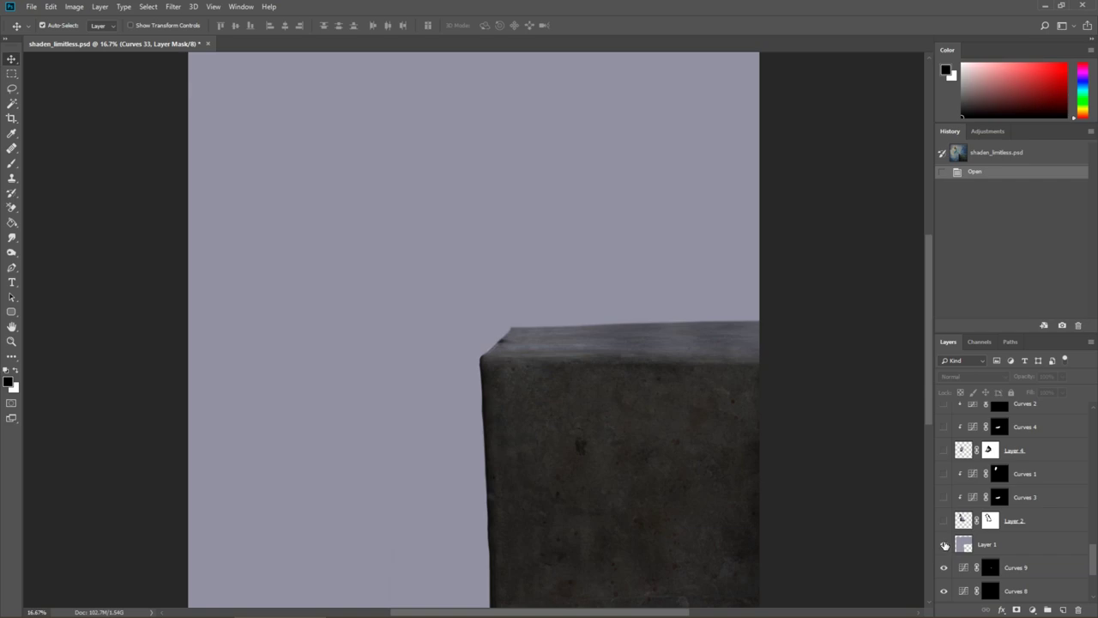
pyautogui.click(944, 544)
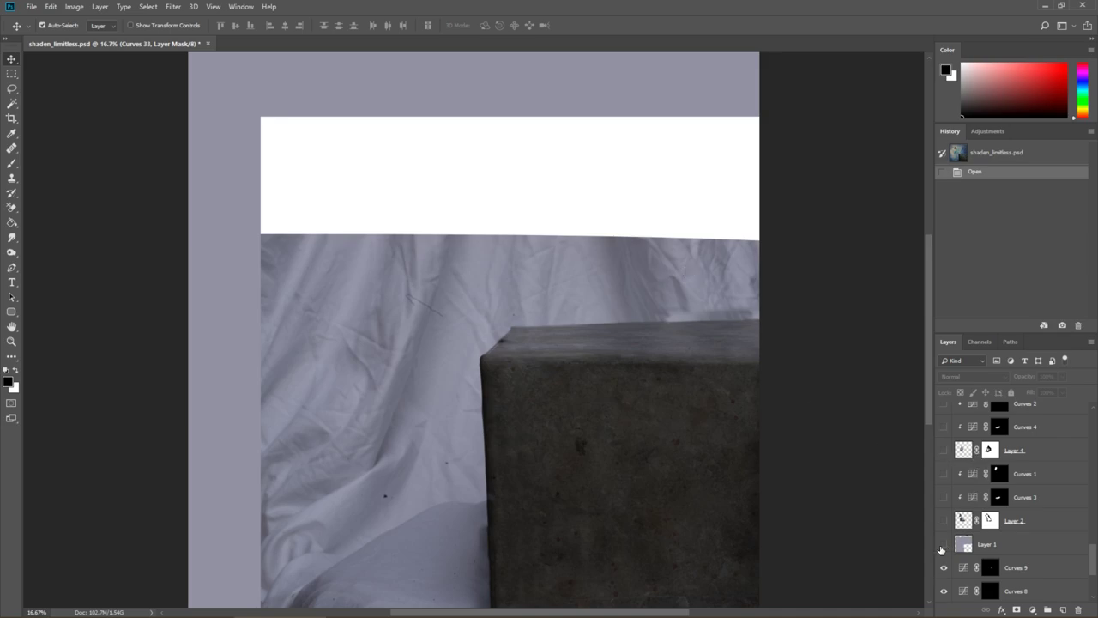
pyautogui.click(944, 545)
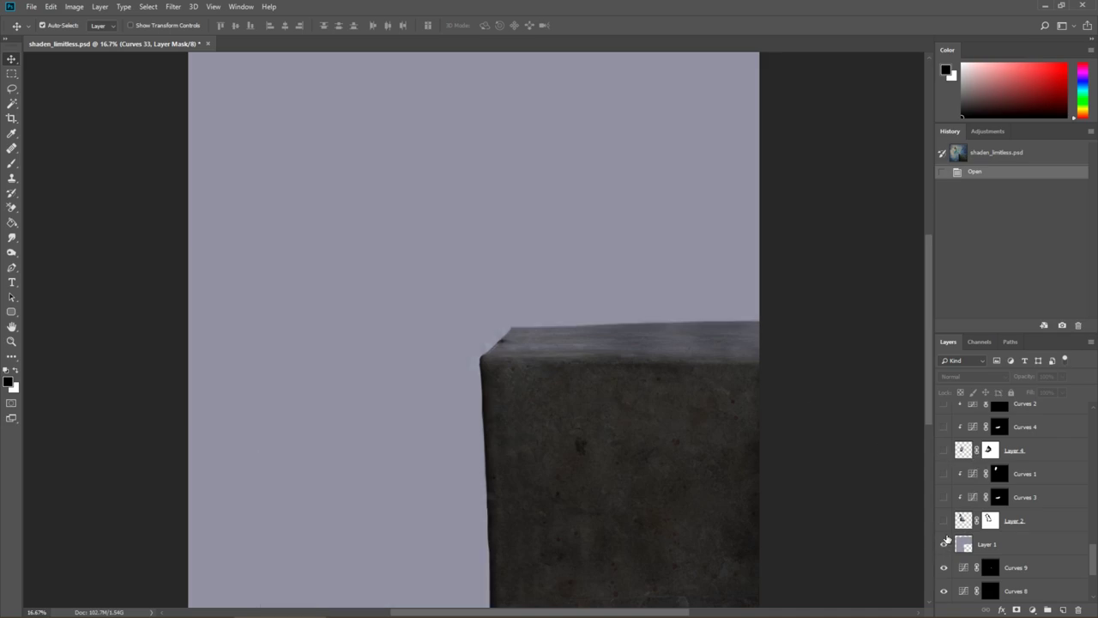
pyautogui.click(944, 521)
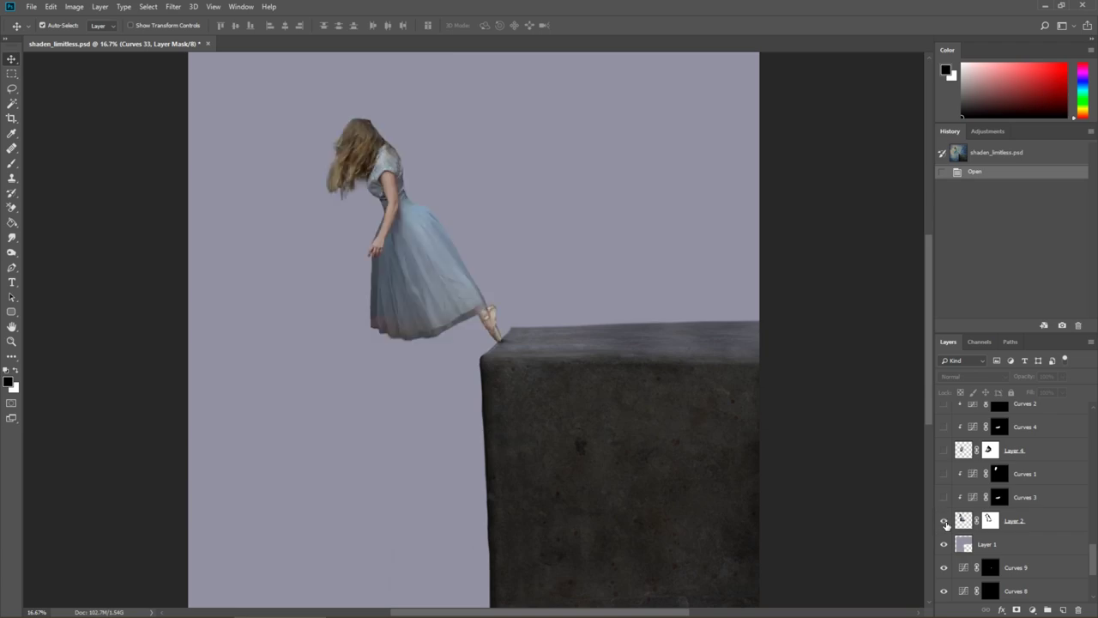
# Compare the ballerina layer, then turn on Curves 3 on the skirt and Curves 1 on the hair.
pyautogui.click(944, 522)
pyautogui.click(944, 522)
pyautogui.scroll(3, 600, 398)
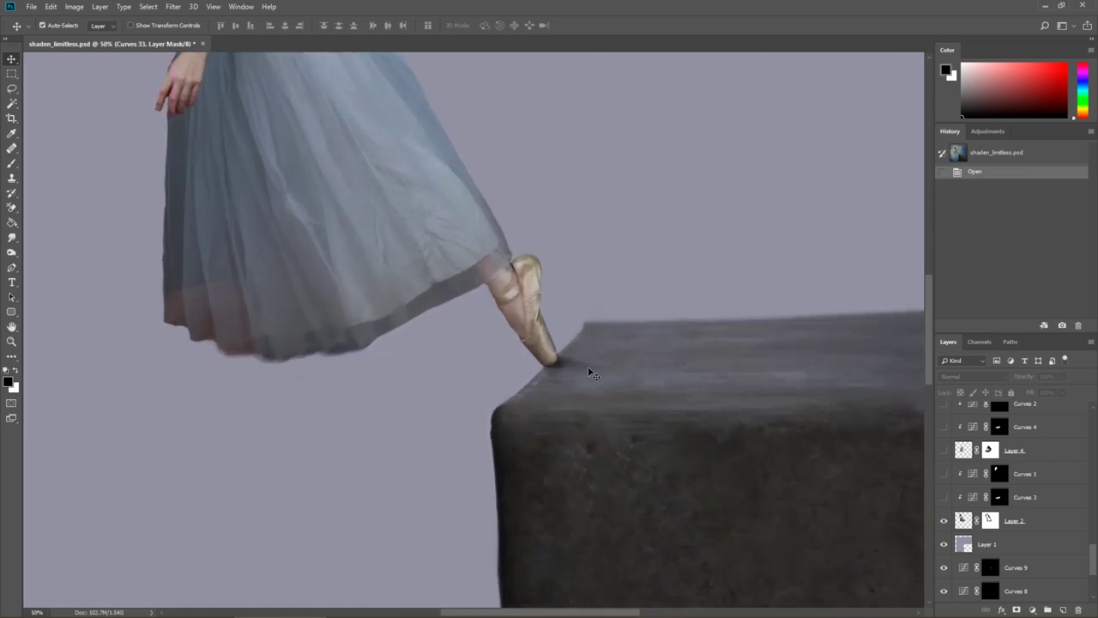
pyautogui.scroll(-4, 573, 372)
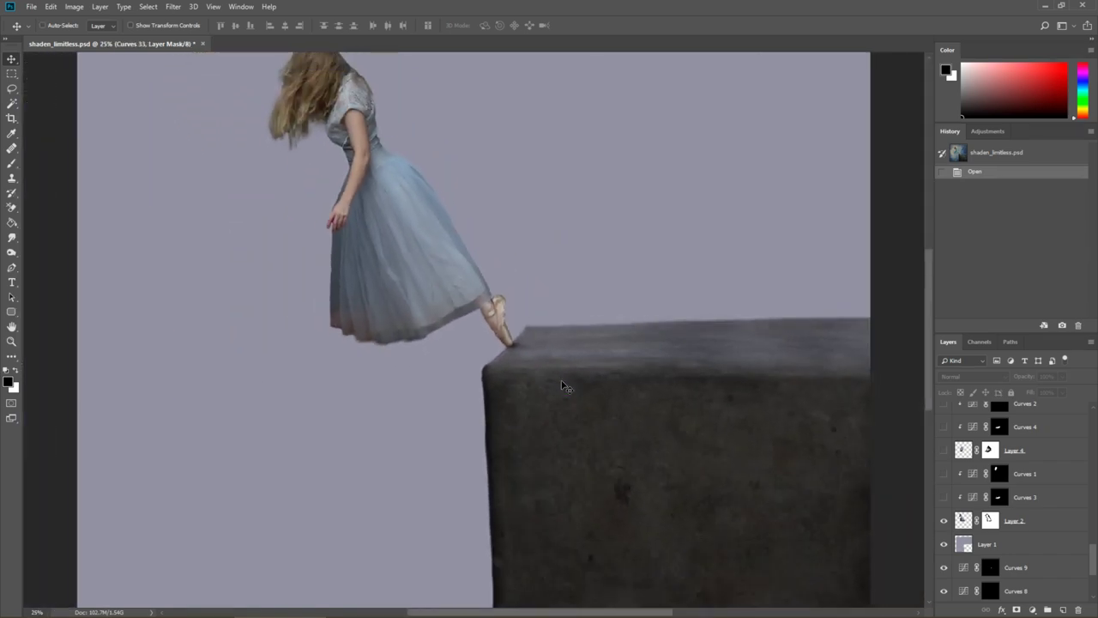
pyautogui.scroll(-1, 564, 387)
pyautogui.scroll(1, 562, 387)
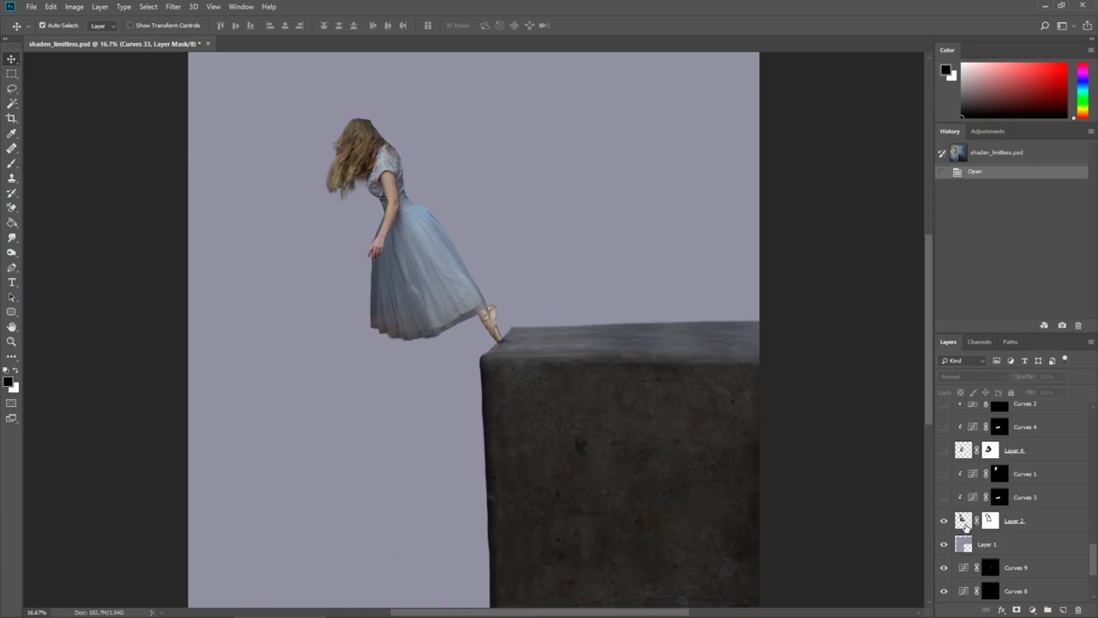
pyautogui.click(943, 498)
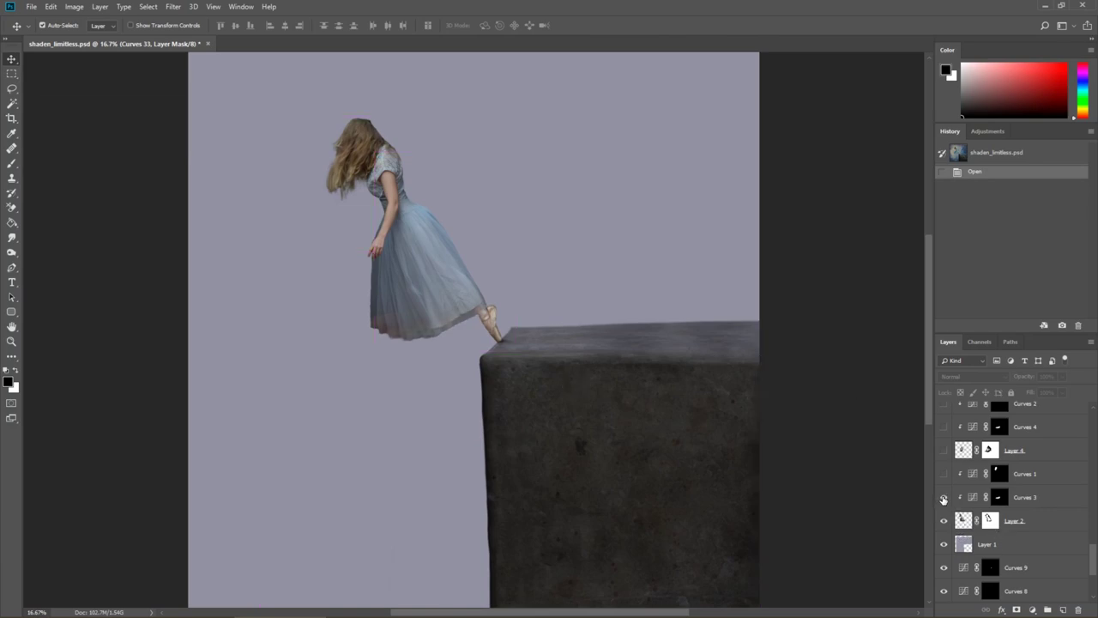
pyautogui.click(944, 475)
pyautogui.click(944, 474)
pyautogui.click(944, 474)
# Show Layer 4 extending the dress hem, plus Curves 4, Curves 2 and Layer 6.
pyautogui.scroll(2, 945, 476)
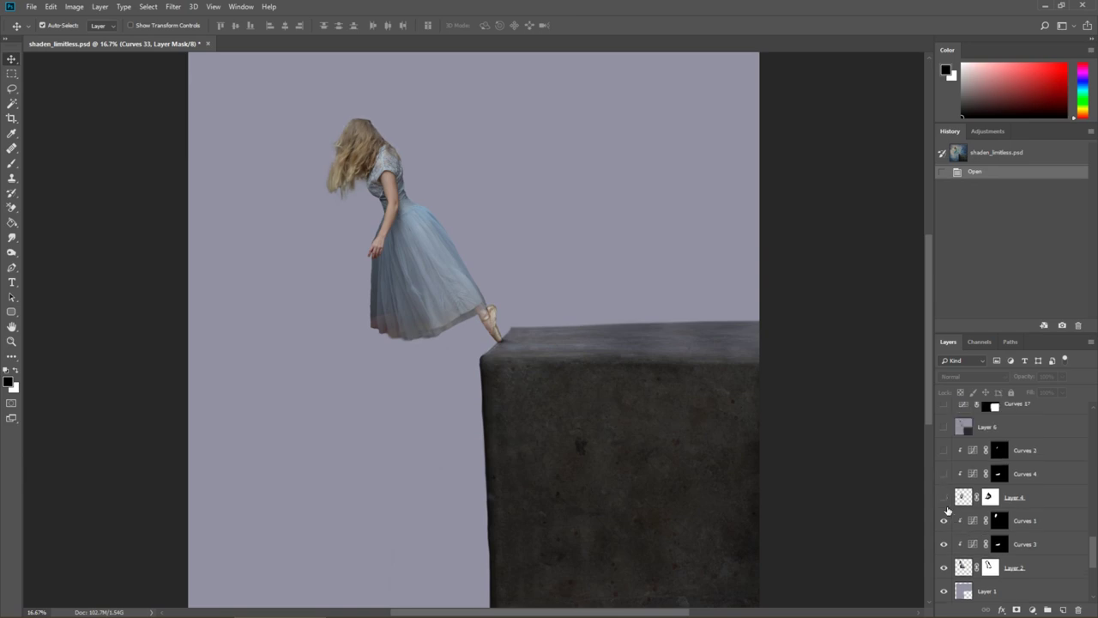
pyautogui.click(945, 498)
pyautogui.click(944, 497)
pyautogui.click(944, 497)
pyautogui.click(944, 474)
pyautogui.click(944, 451)
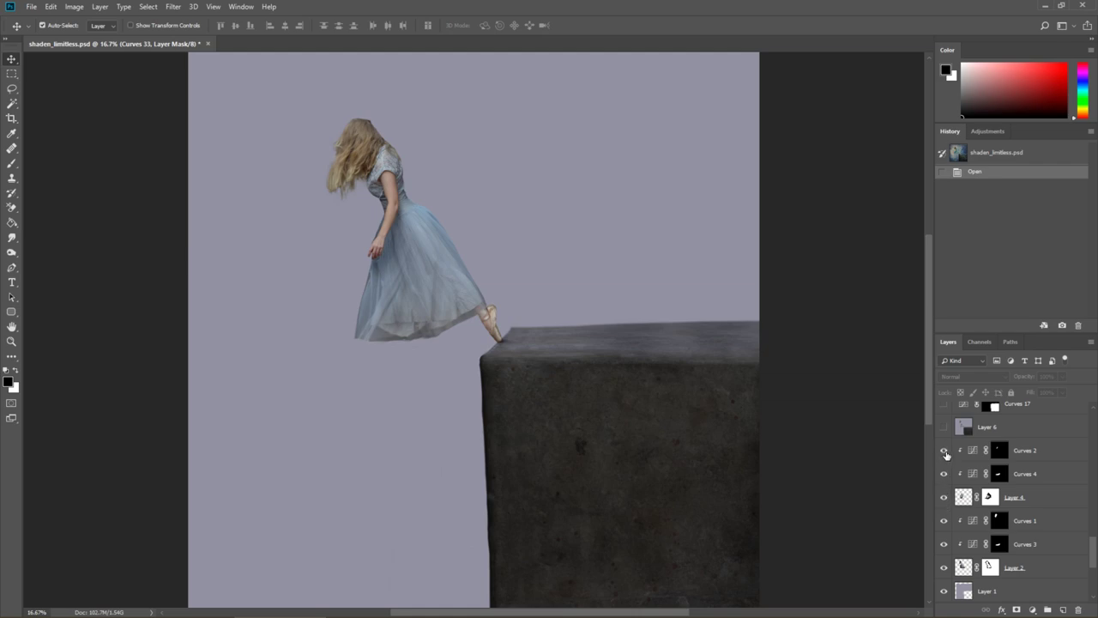
pyautogui.scroll(2, 948, 455)
pyautogui.click(944, 474)
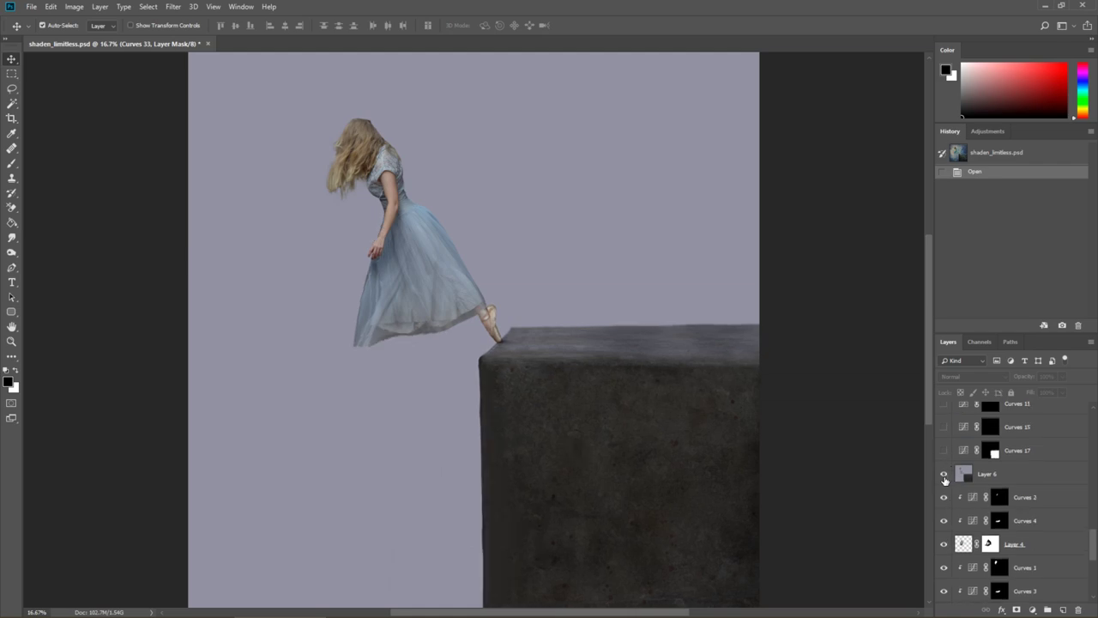
# Turn on Curves 17 to lighten the block top, Curves 15, Layer 8 and Layer 4 copy.
pyautogui.click(944, 450)
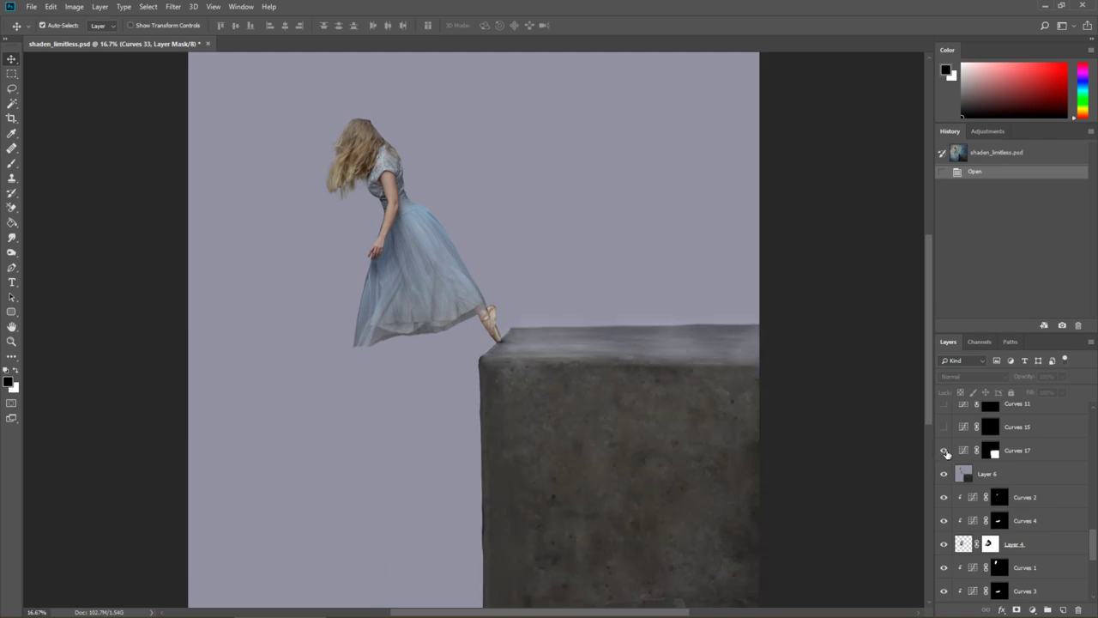
pyautogui.click(945, 451)
pyautogui.click(945, 451)
pyautogui.click(945, 450)
pyautogui.click(944, 450)
pyautogui.scroll(2, 1016, 504)
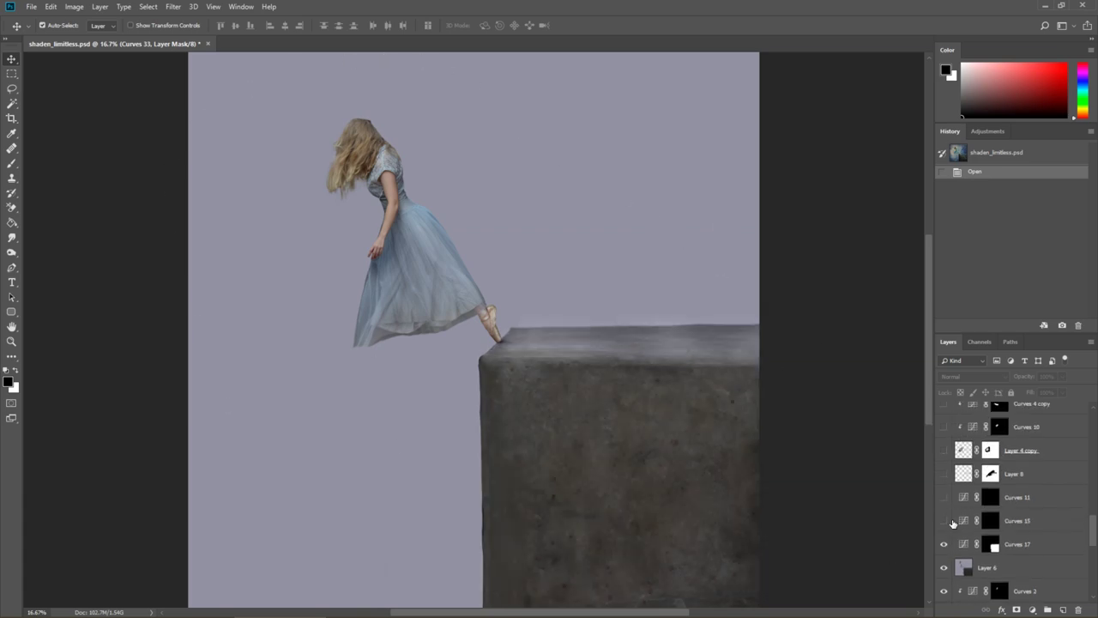
pyautogui.click(944, 521)
pyautogui.moveTo(944, 474); pyautogui.dragTo(944, 452)
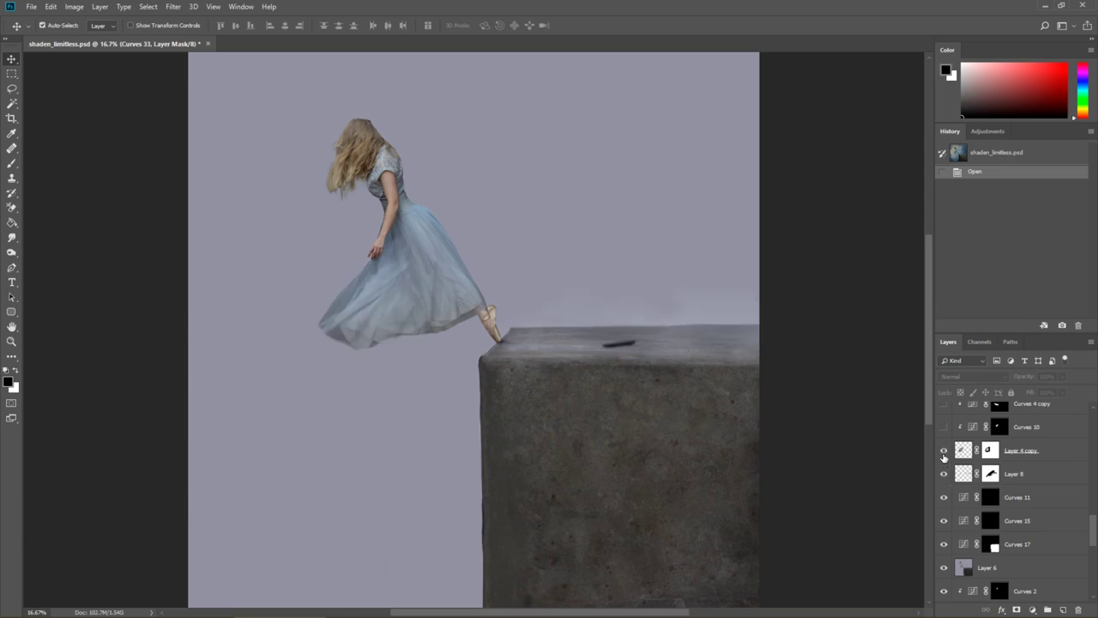
# Turn on Curves 10, Curves 4 copy, the ballet-shoe layer and Layer 5's blue smoke.
pyautogui.scroll(2, 943, 456)
pyautogui.click(945, 497)
pyautogui.click(944, 473)
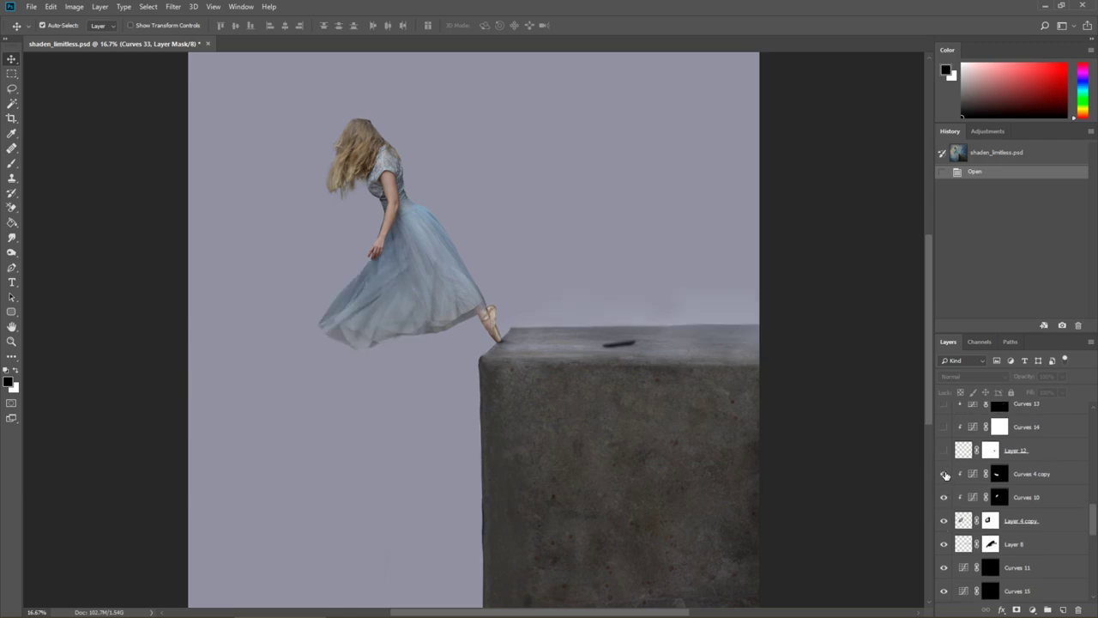
pyautogui.scroll(2, 947, 481)
pyautogui.click(944, 503)
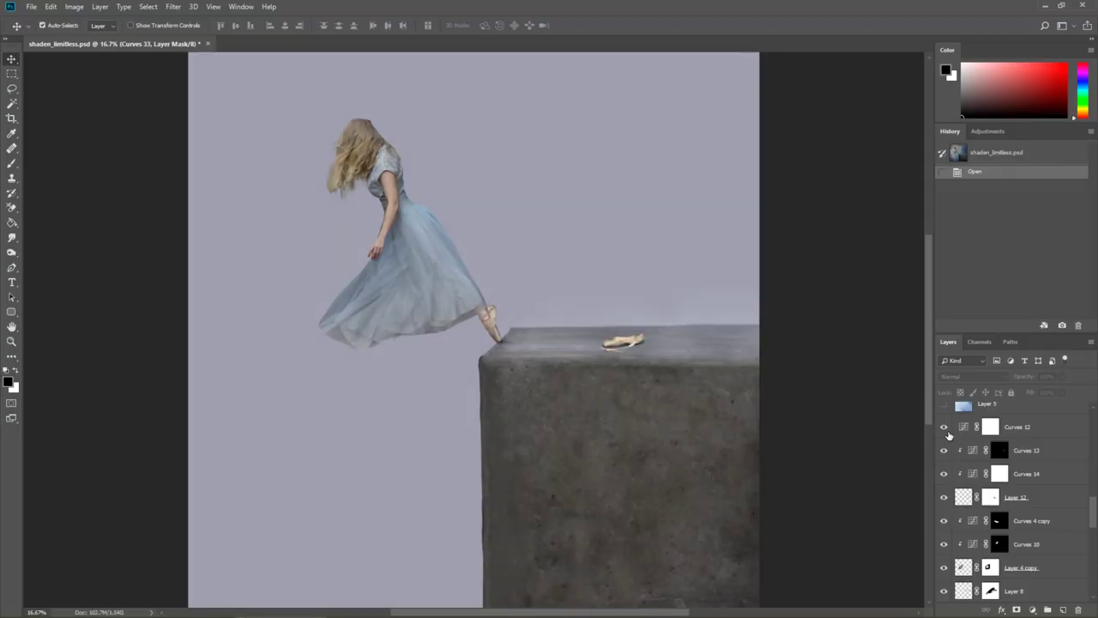
pyautogui.scroll(2, 954, 455)
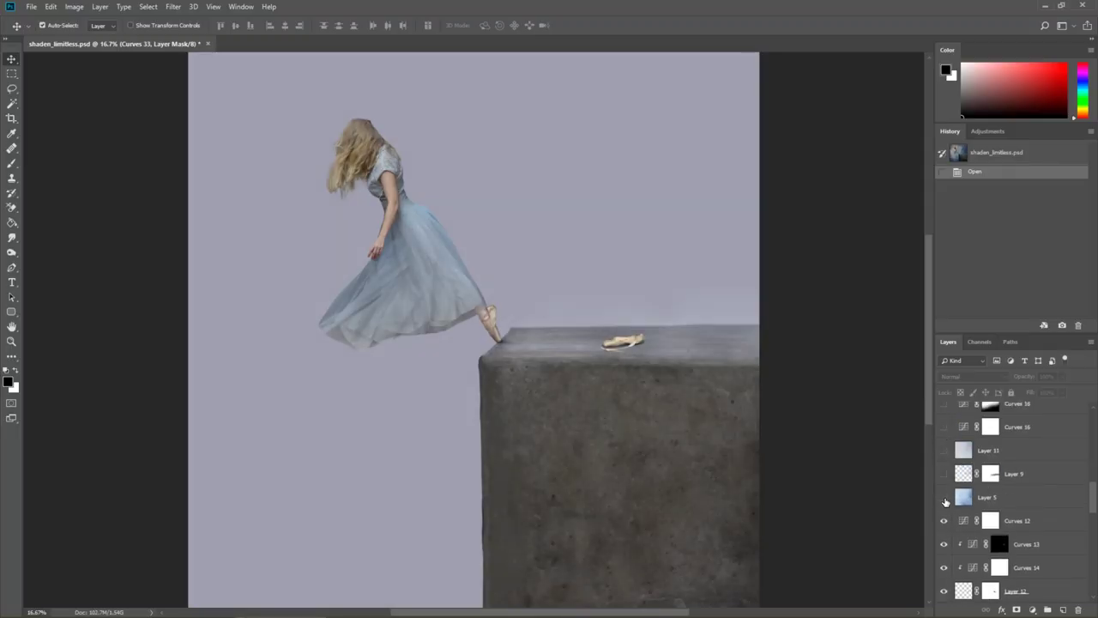
pyautogui.click(944, 497)
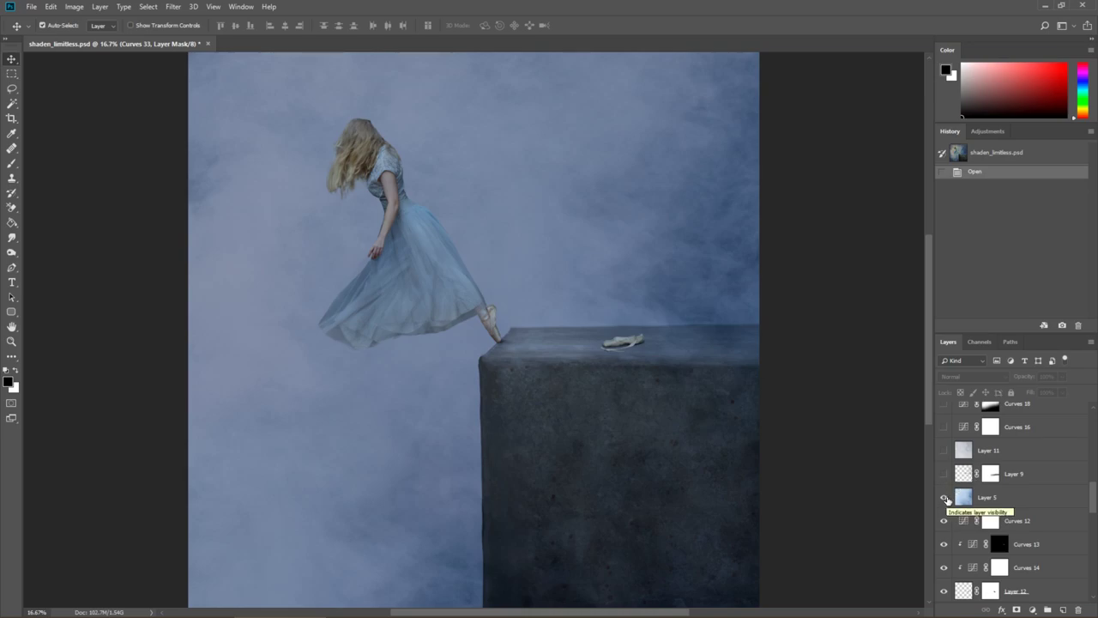
# Select Layer 5, then show Layer 9, Layer 11 and Curves 16 for a deeper blue fog.
pyautogui.click(1001, 501)
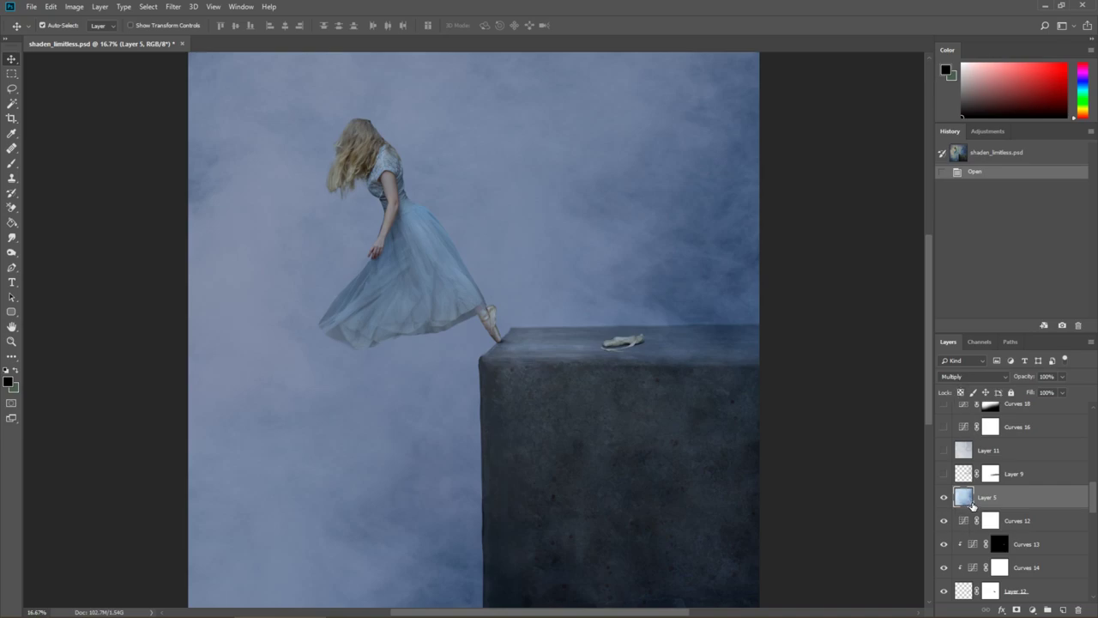
pyautogui.click(944, 475)
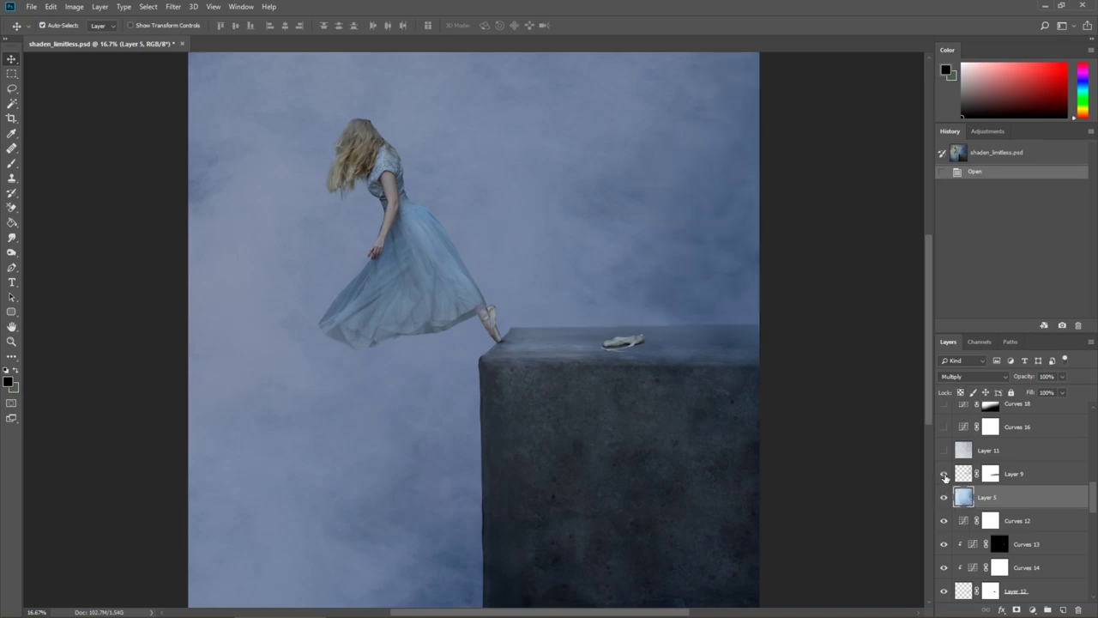
pyautogui.click(944, 450)
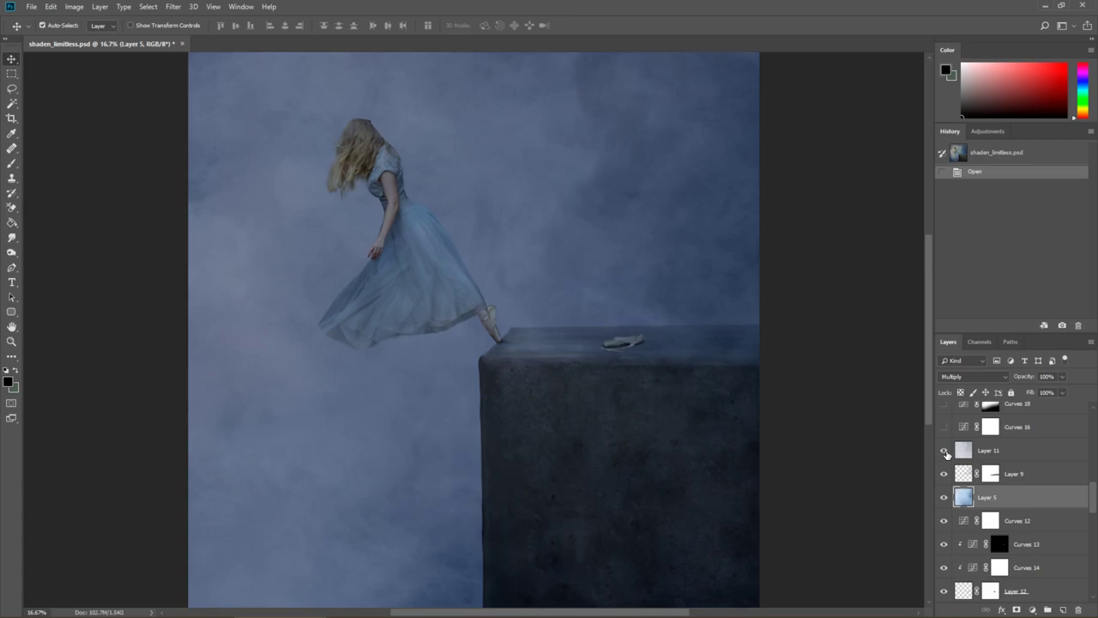
pyautogui.click(959, 451)
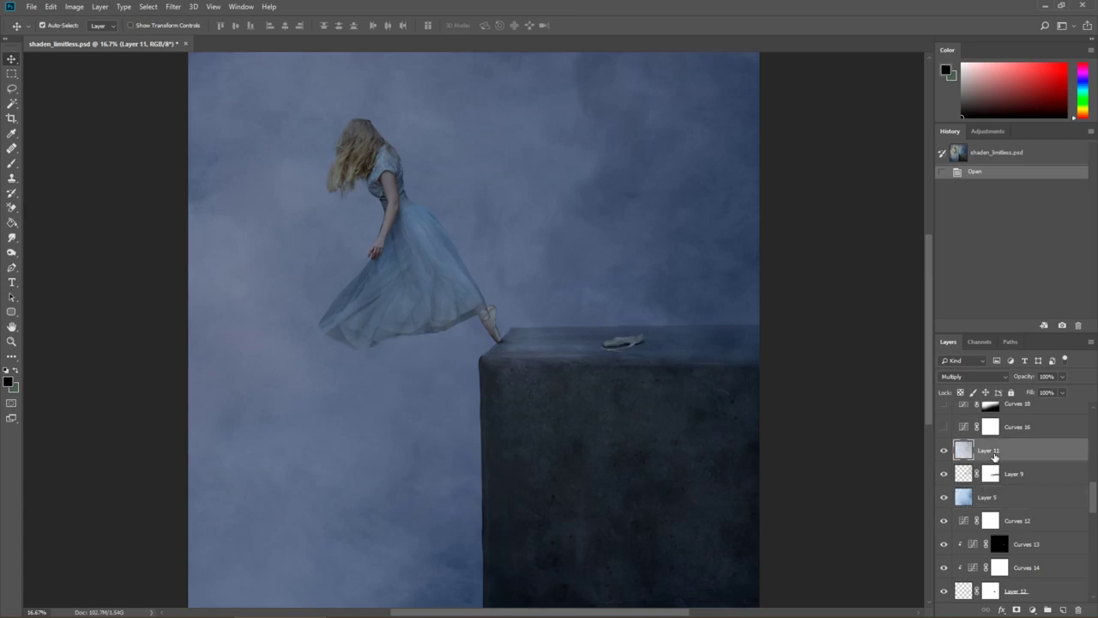
pyautogui.click(944, 451)
pyautogui.click(944, 450)
pyautogui.click(943, 426)
pyautogui.scroll(5, 1005, 470)
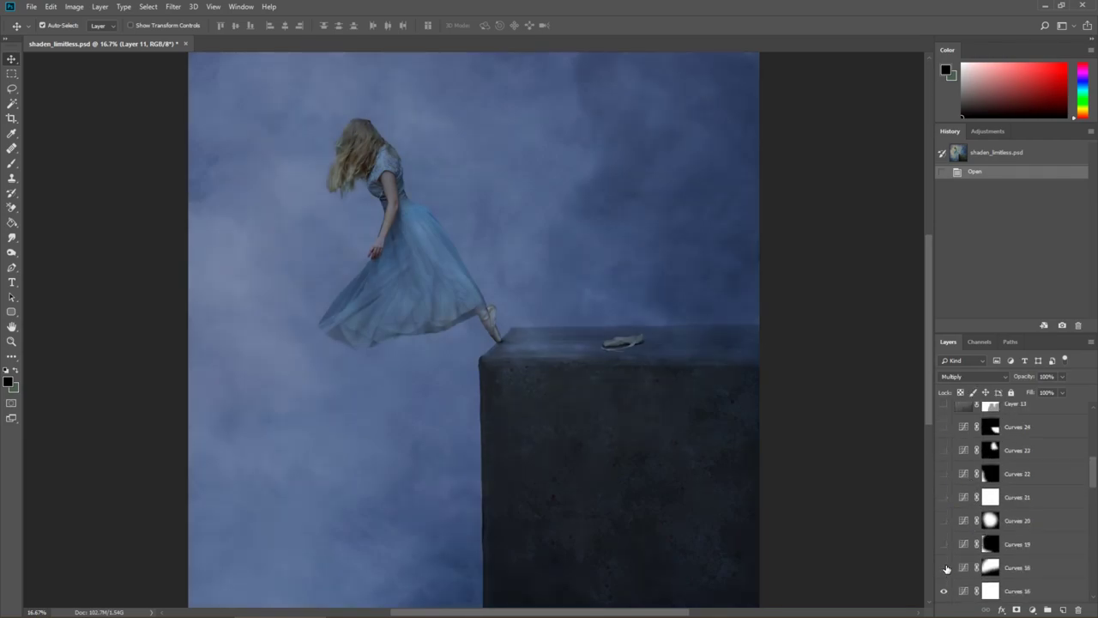
# Turn on Curves 18, comparing it on and off, then Curves 19 through 24 and Layer 13.
pyautogui.click(944, 567)
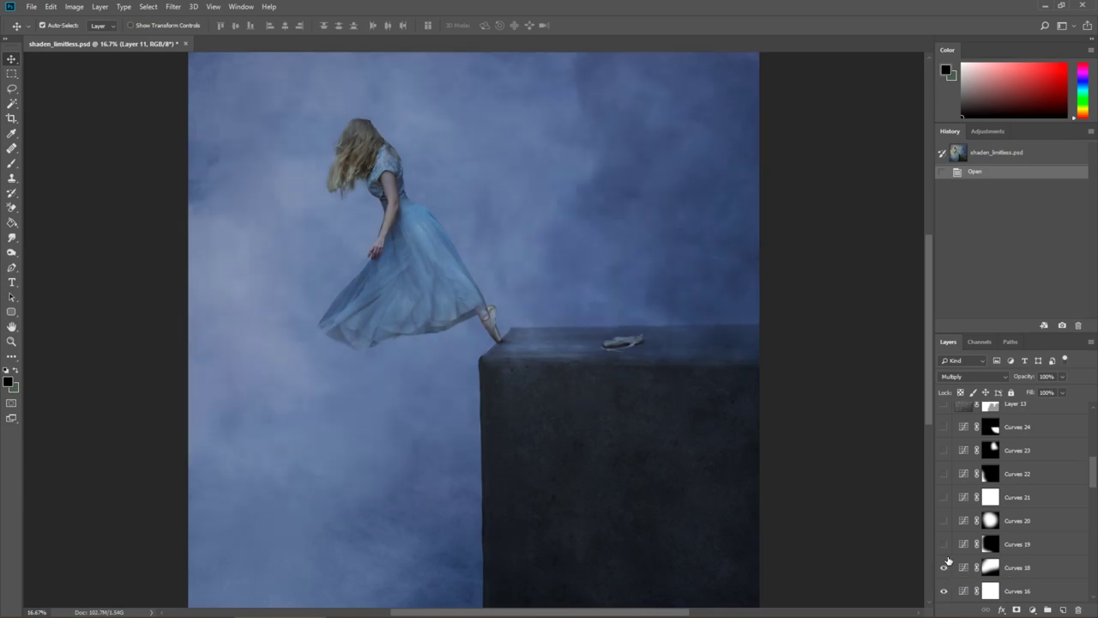
pyautogui.click(944, 568)
pyautogui.click(943, 568)
pyautogui.click(944, 569)
pyautogui.click(943, 569)
pyautogui.moveTo(942, 546); pyautogui.dragTo(940, 422)
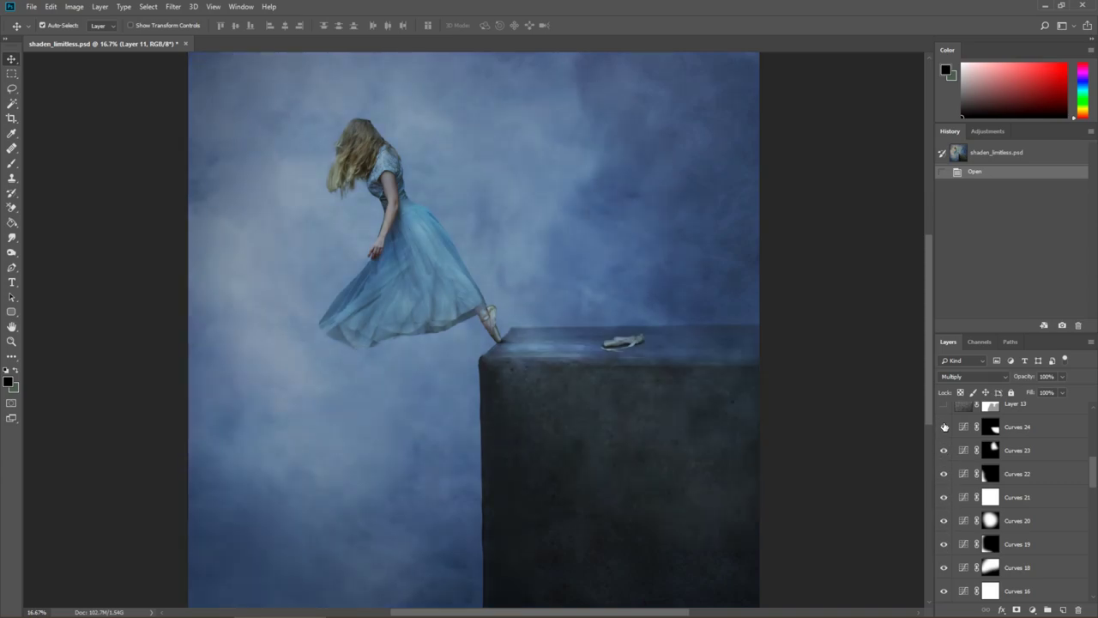
pyautogui.scroll(4, 963, 463)
# Show and select the Layer 14 Soft Light texture at 40% opacity.
pyautogui.moveTo(948, 500); pyautogui.dragTo(947, 486)
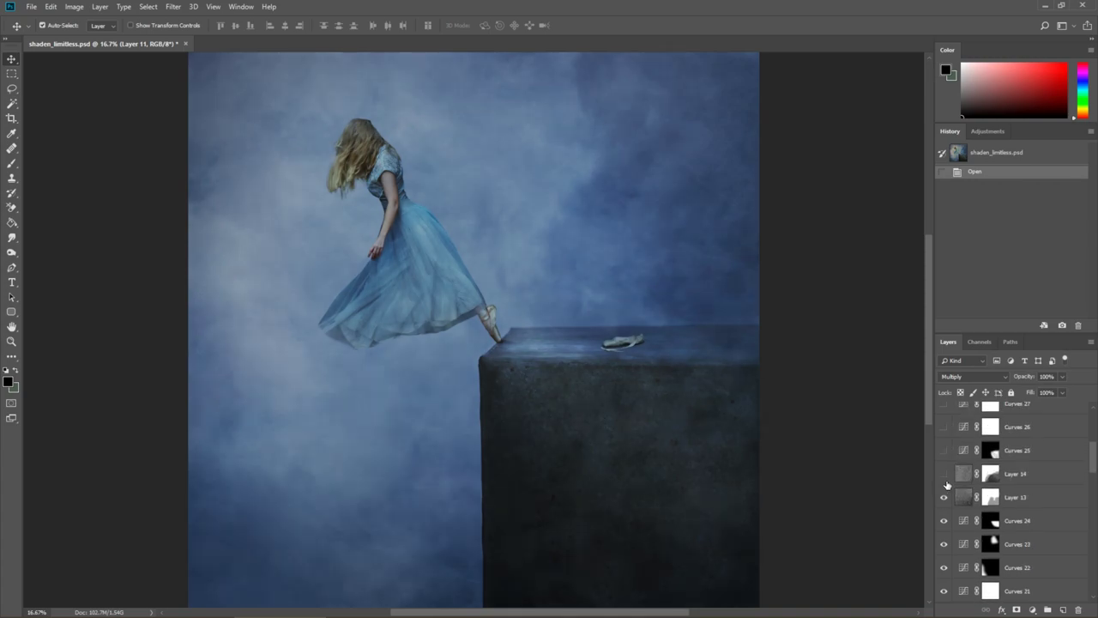
pyautogui.click(1031, 477)
pyautogui.click(1036, 498)
pyautogui.click(1033, 476)
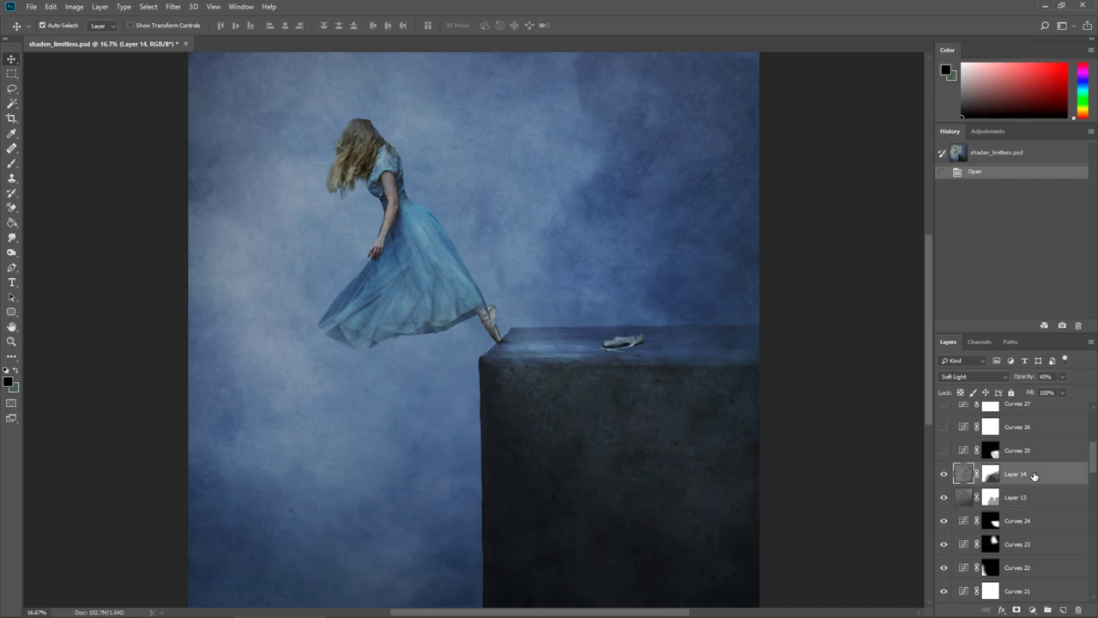
pyautogui.scroll(3, 1031, 475)
# Turn on Curves 25, Curves 27, Hue/Saturation 1 and Curves 26.
pyautogui.click(943, 519)
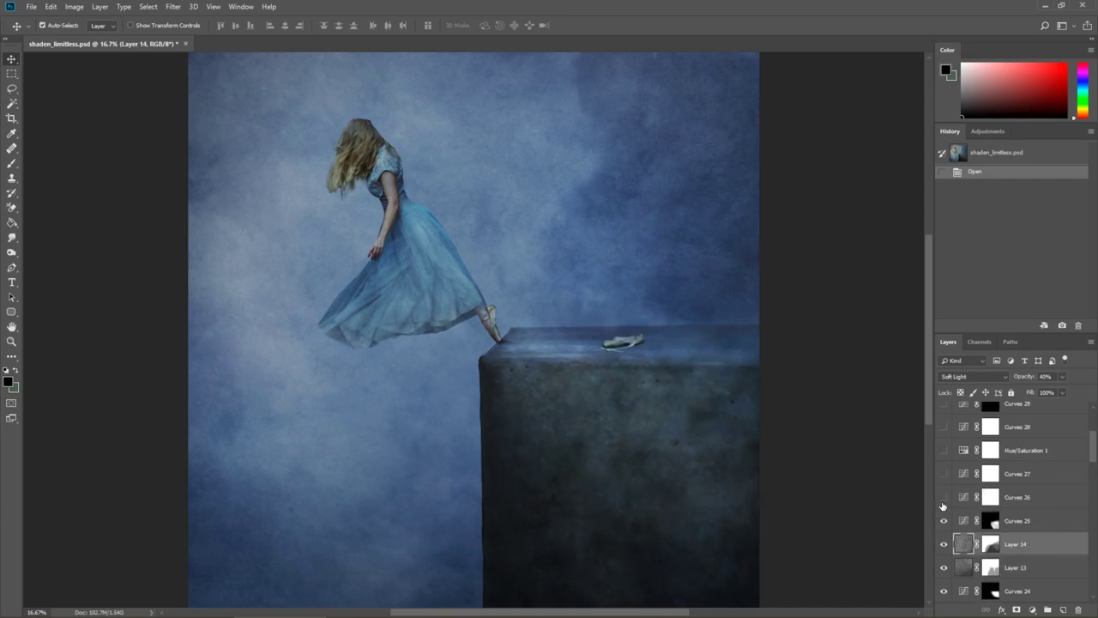
pyautogui.click(944, 474)
pyautogui.click(944, 451)
pyautogui.scroll(-1, 955, 494)
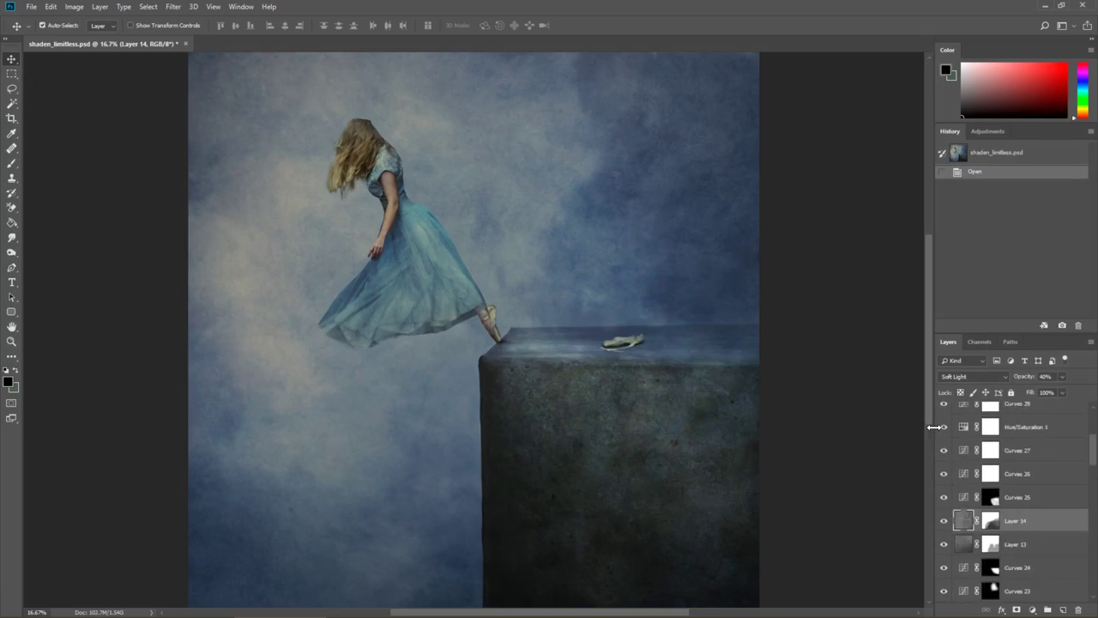
pyautogui.scroll(2, 940, 431)
pyautogui.moveTo(943, 429); pyautogui.dragTo(947, 528)
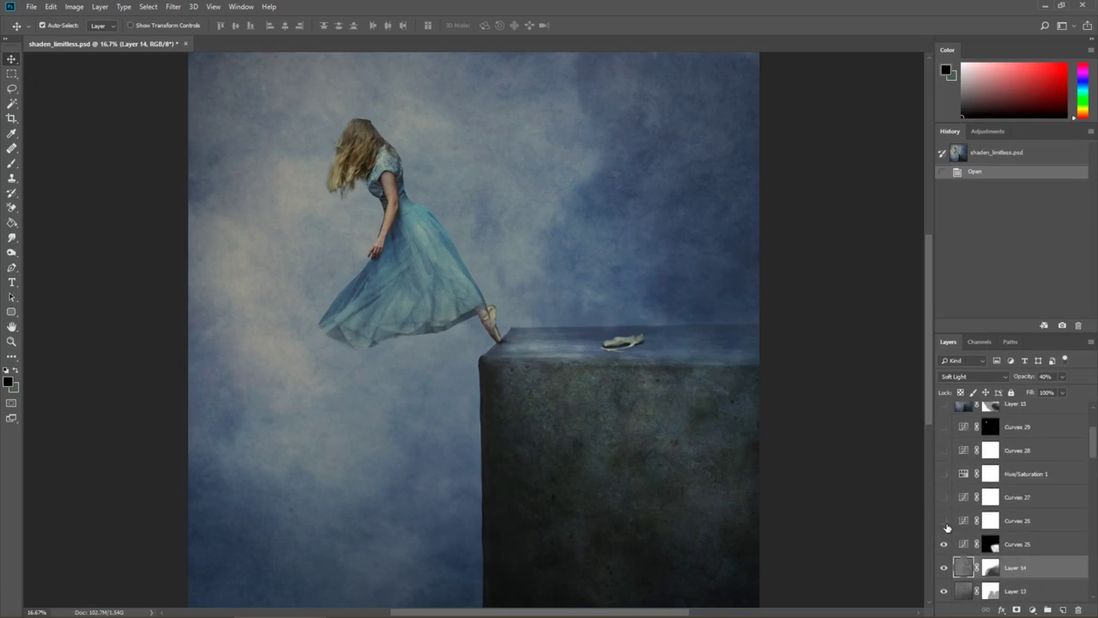
pyautogui.click(944, 520)
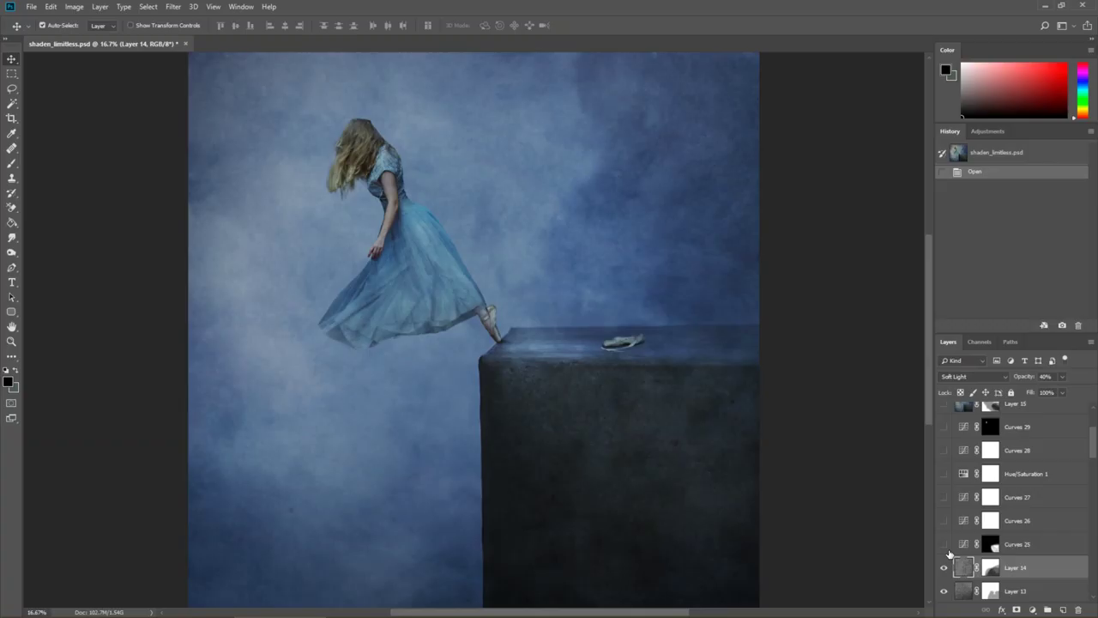
# Compare Curves 25, then show Curves 25 through Hue/Saturation 1 together.
pyautogui.click(945, 544)
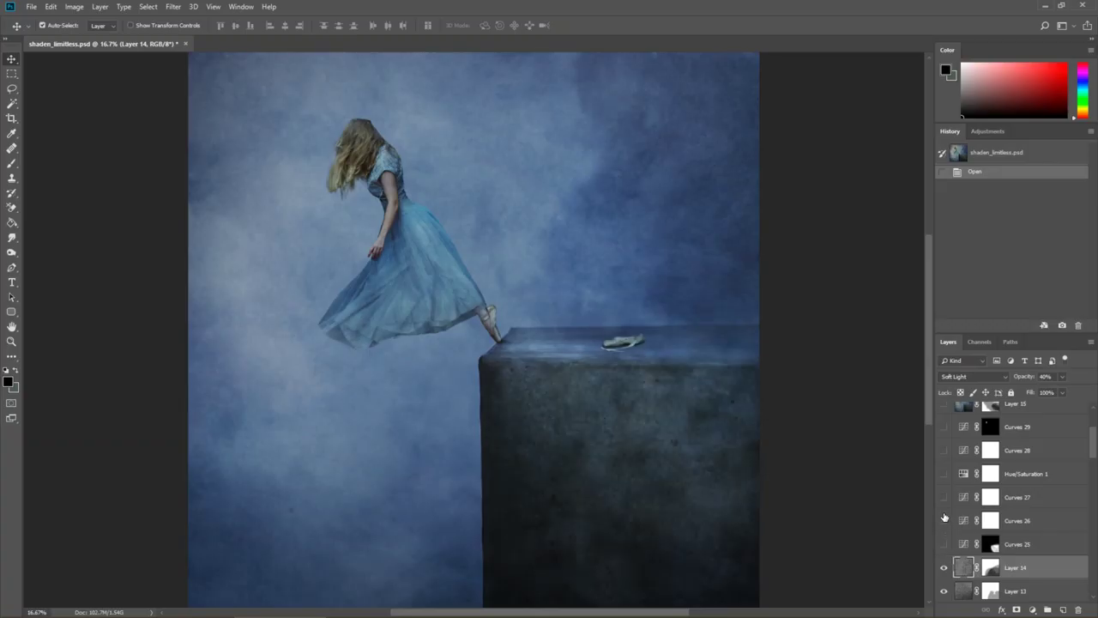
pyautogui.click(944, 545)
pyautogui.moveTo(947, 551); pyautogui.dragTo(946, 473)
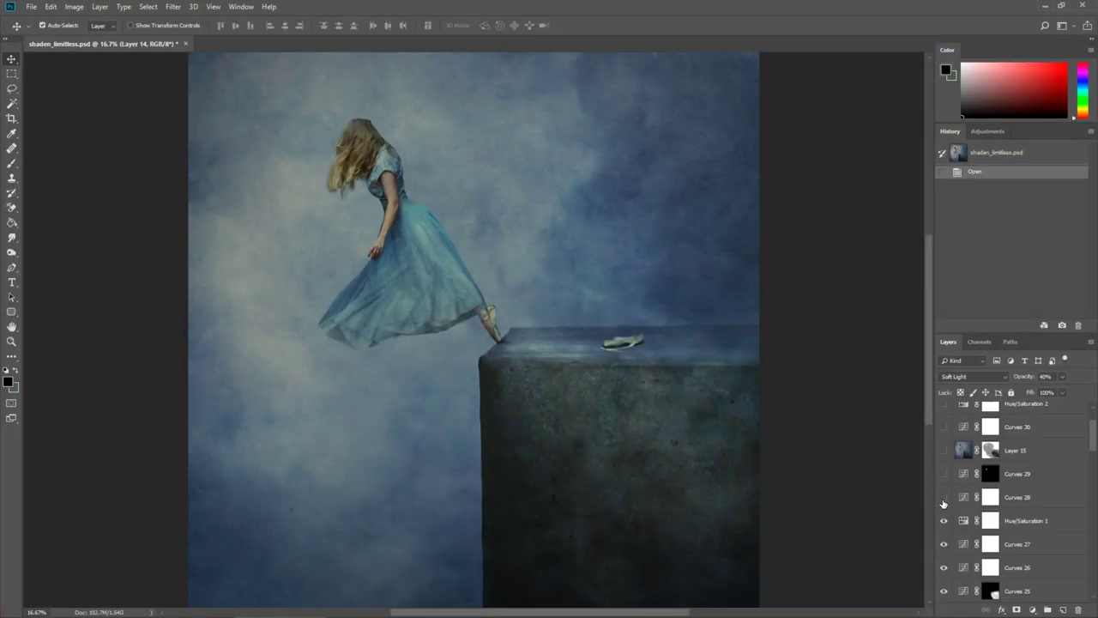
# Turn on Curves 28, Curves 29, Layer 15, Hue/Saturation 2 and Curves 33 for the left sky.
pyautogui.click(944, 497)
pyautogui.click(943, 474)
pyautogui.click(944, 450)
pyautogui.scroll(2, 947, 478)
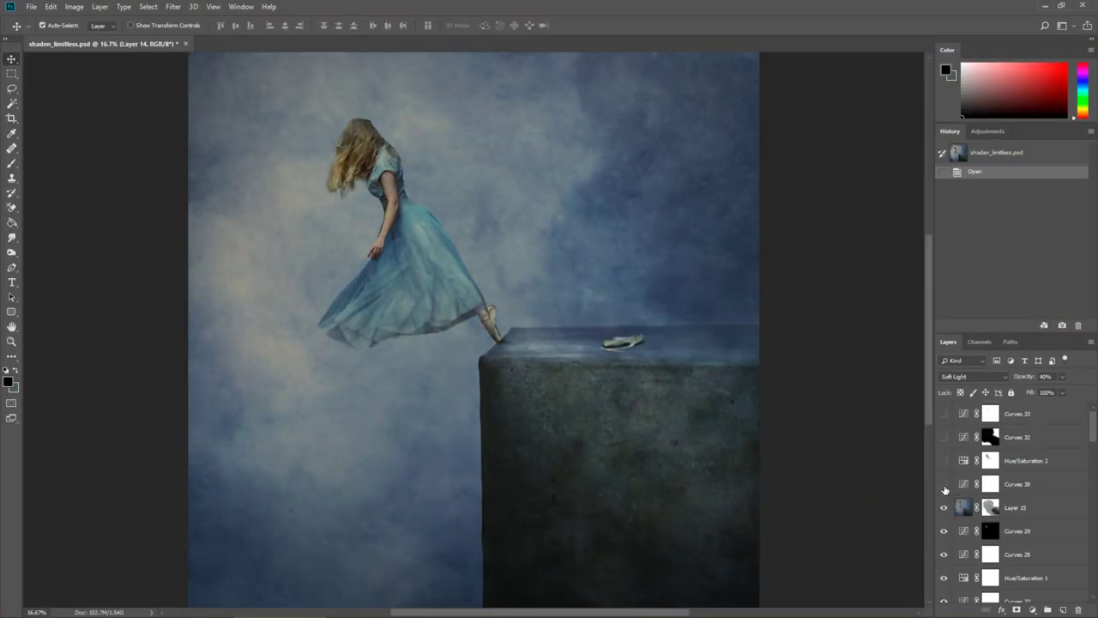
pyautogui.click(945, 462)
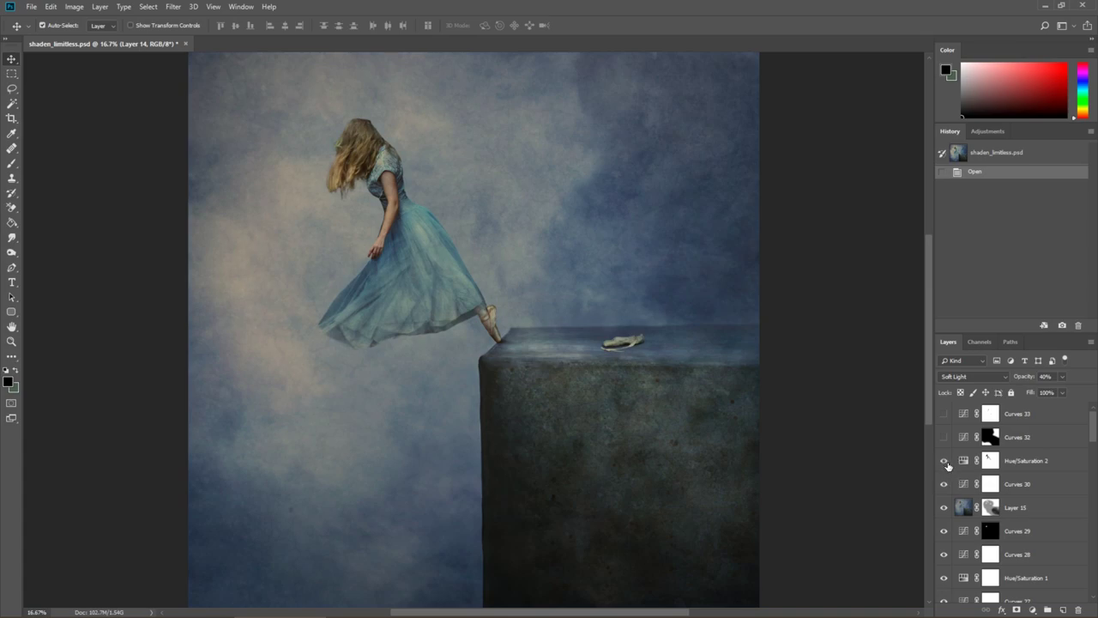
pyautogui.click(945, 414)
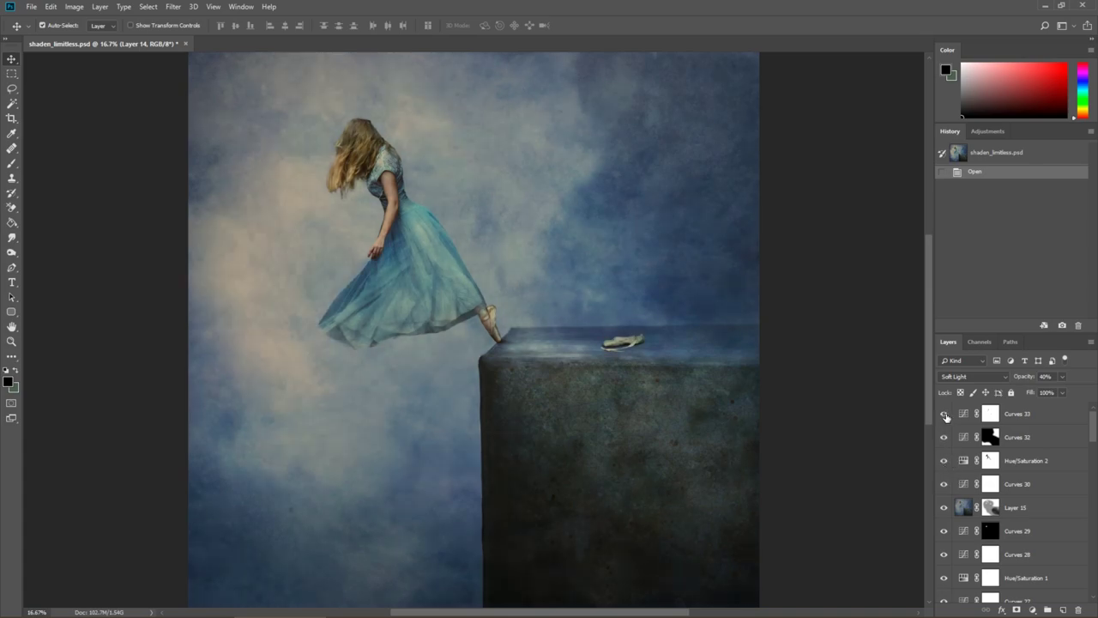